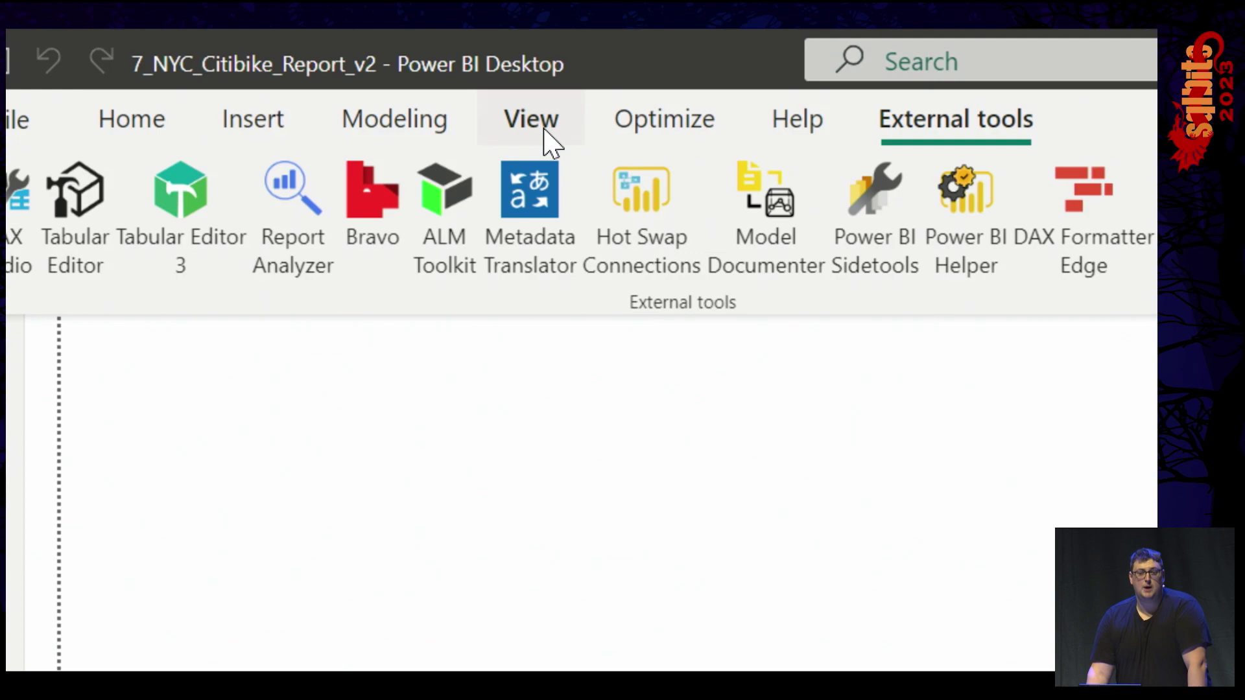
Step: Open the Performance analyzer for the report
click(549, 132)
click(1031, 227)
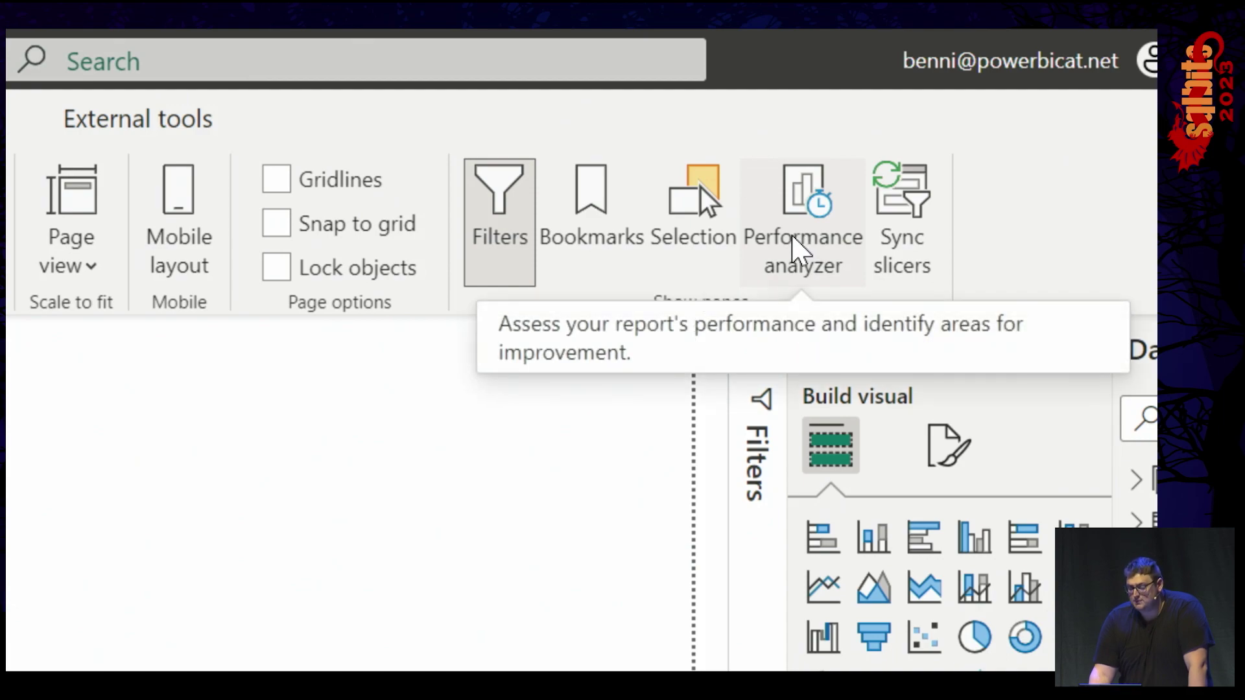
click(245, 139)
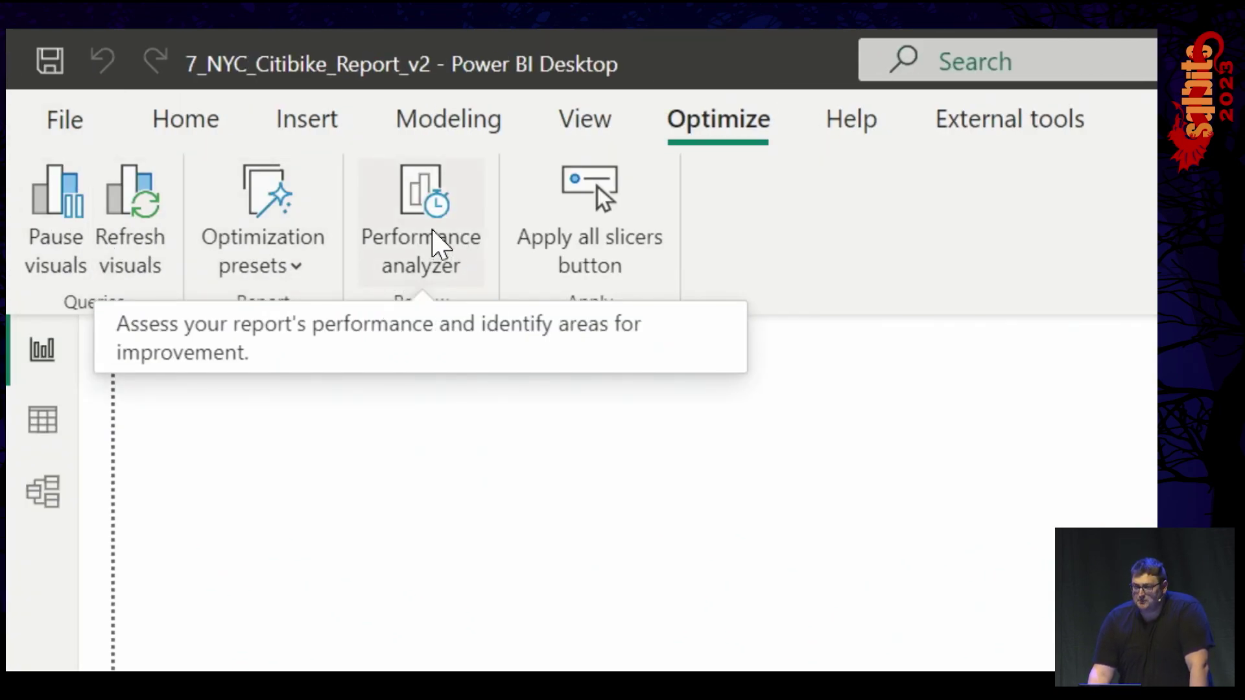
click(438, 243)
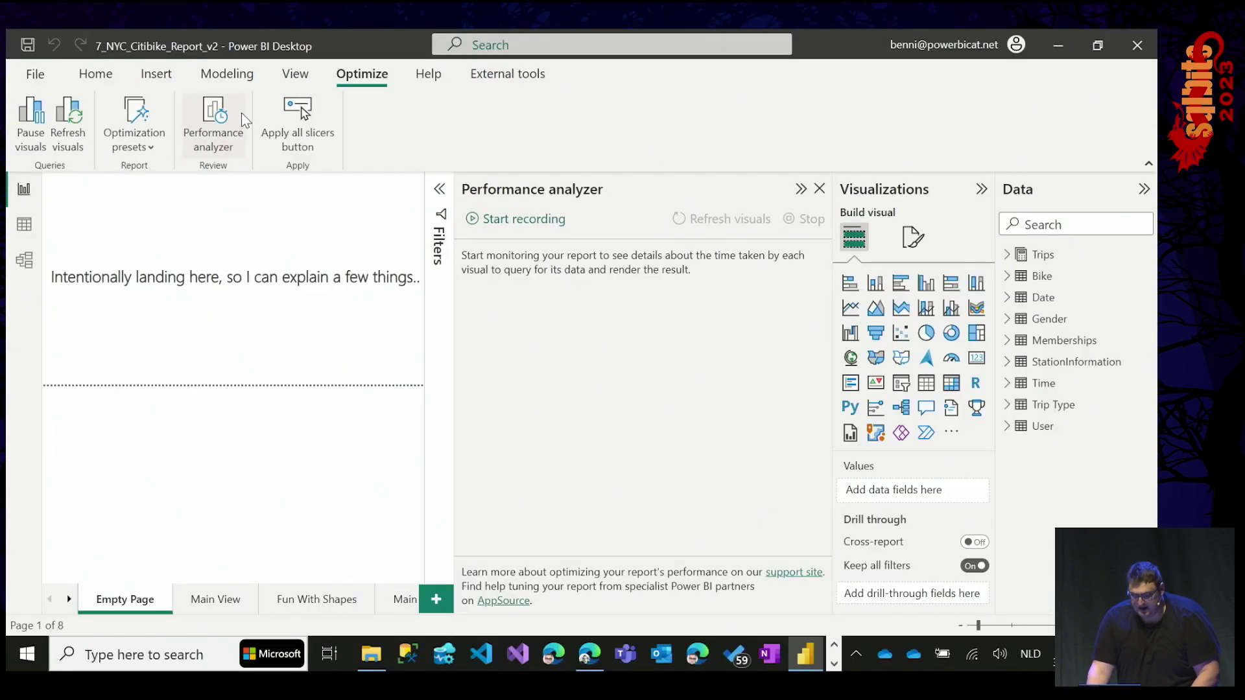
Step: Collapse the Visualizations and Data panes and record the loading of the Main View page in the Performance analyzer
click(981, 189)
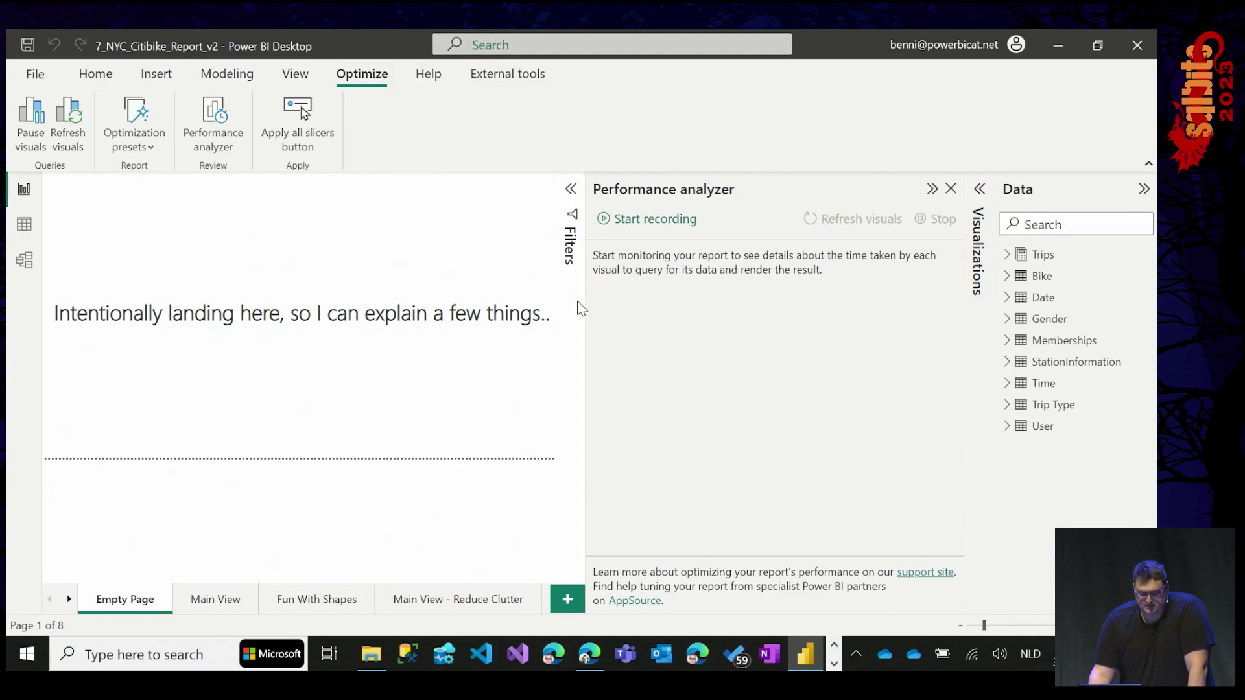
drag(587, 301, 679, 304)
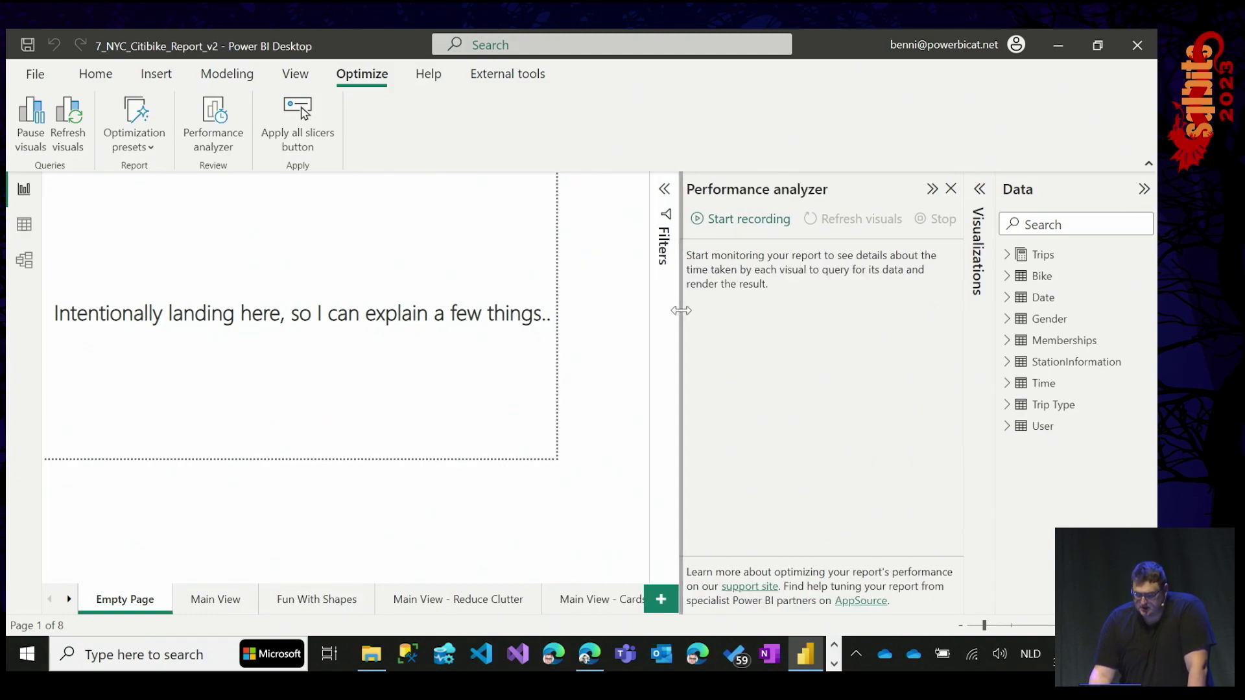
click(749, 219)
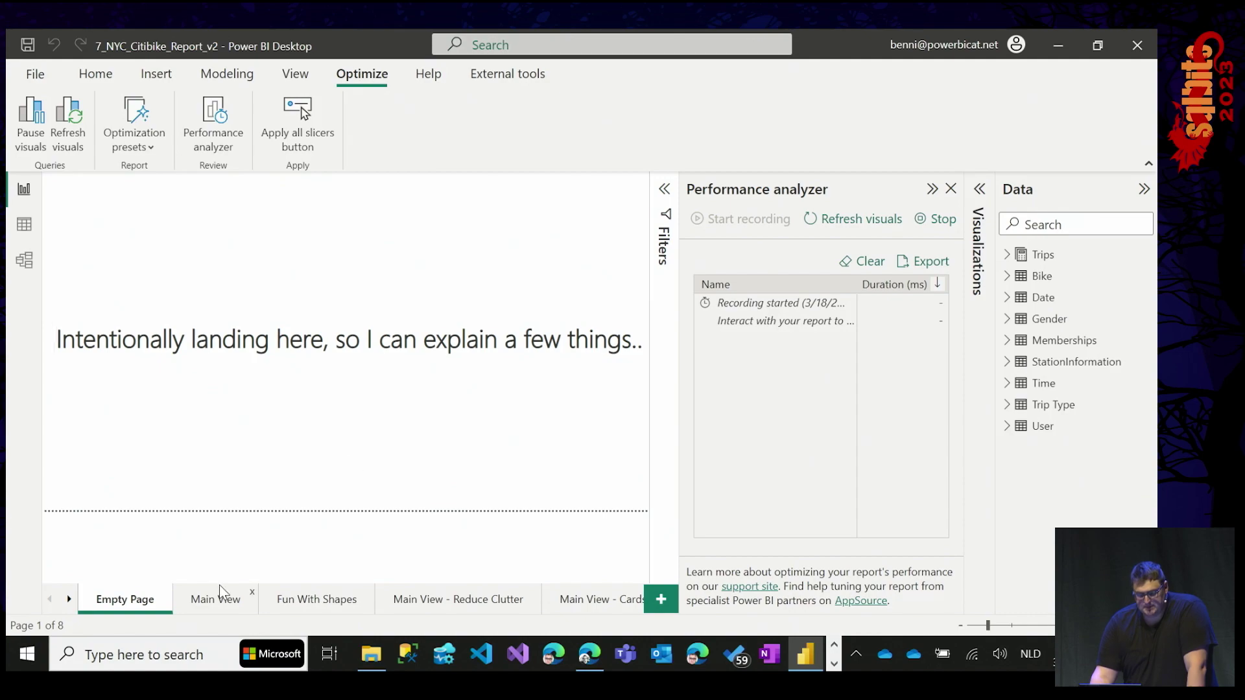
click(1144, 189)
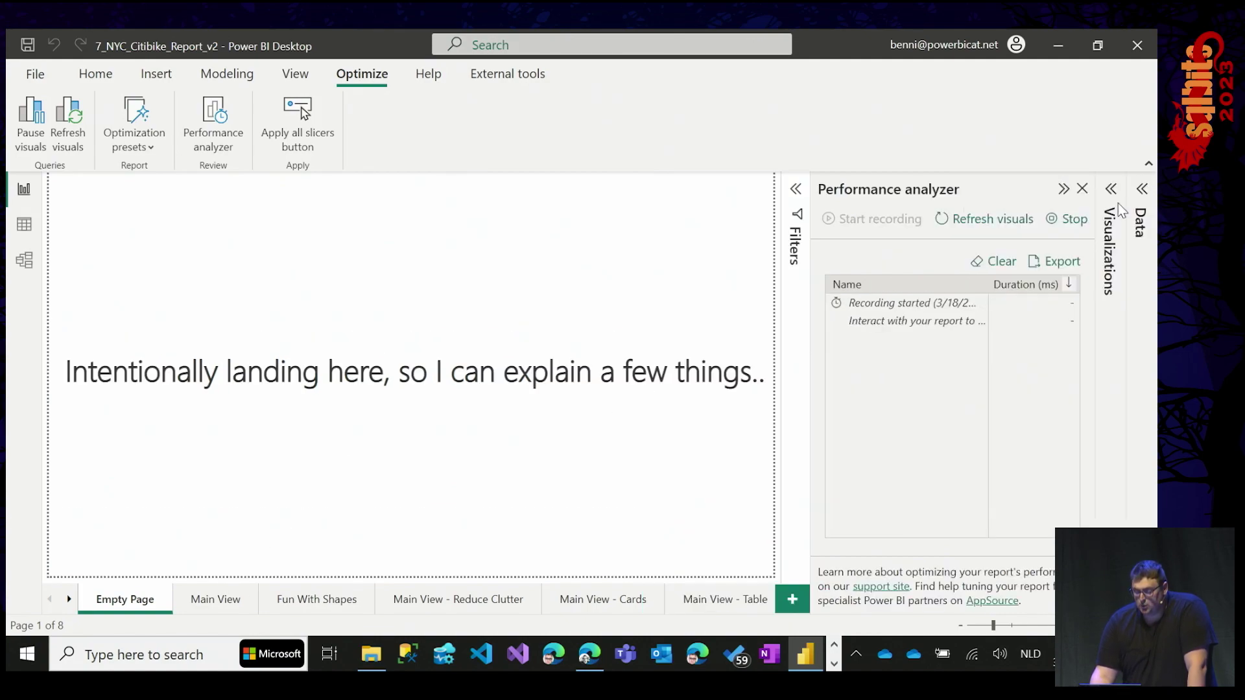
click(211, 609)
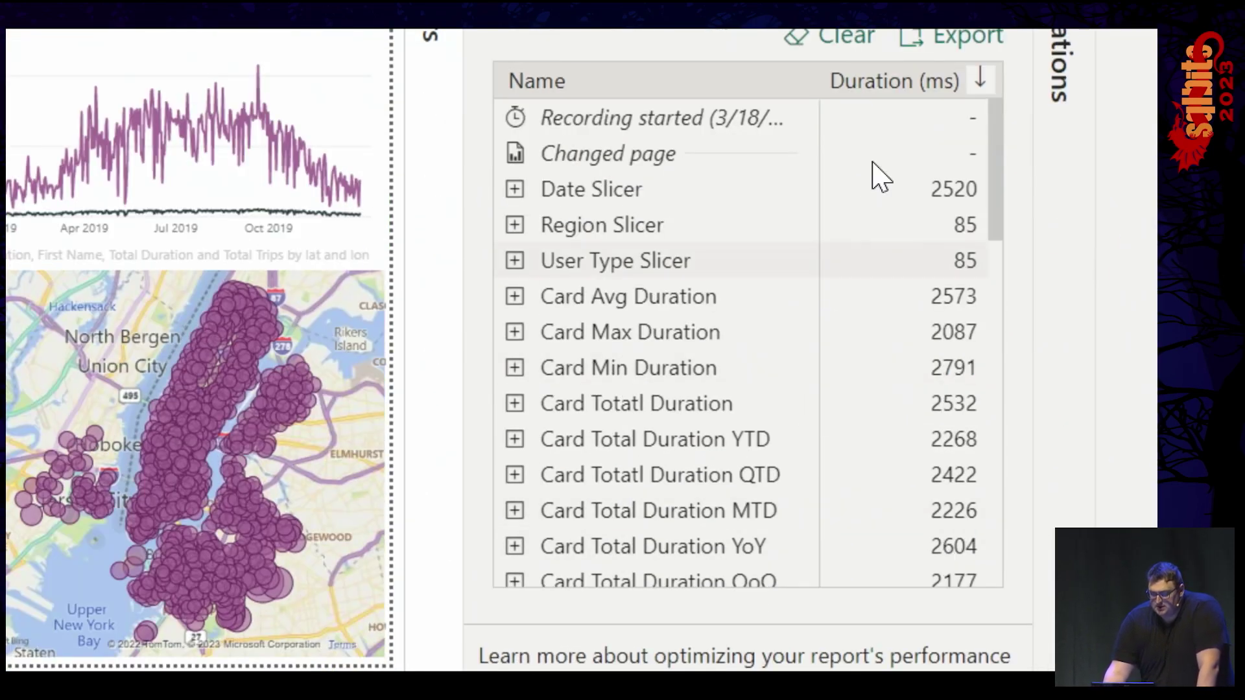
Step: Examine the recorded durations of the cards, Overly Detailed Matrix and shapes on the Main View page
scroll(881, 176, down, 10)
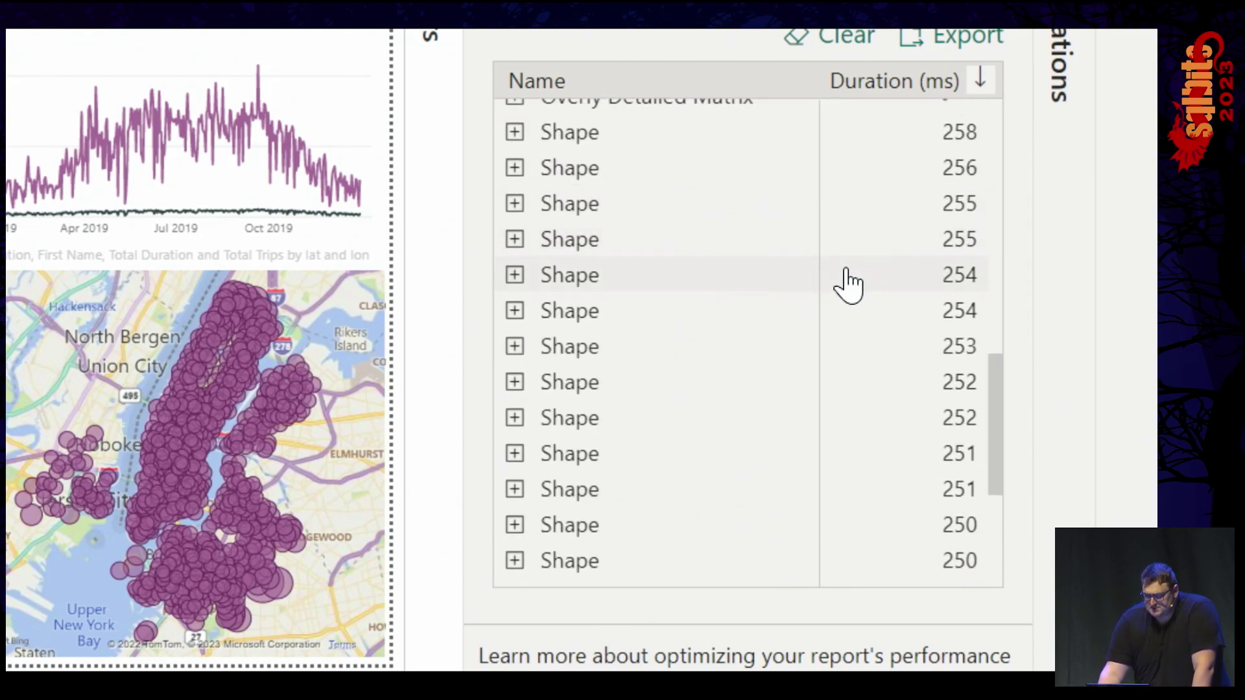
scroll(848, 284, up, 3)
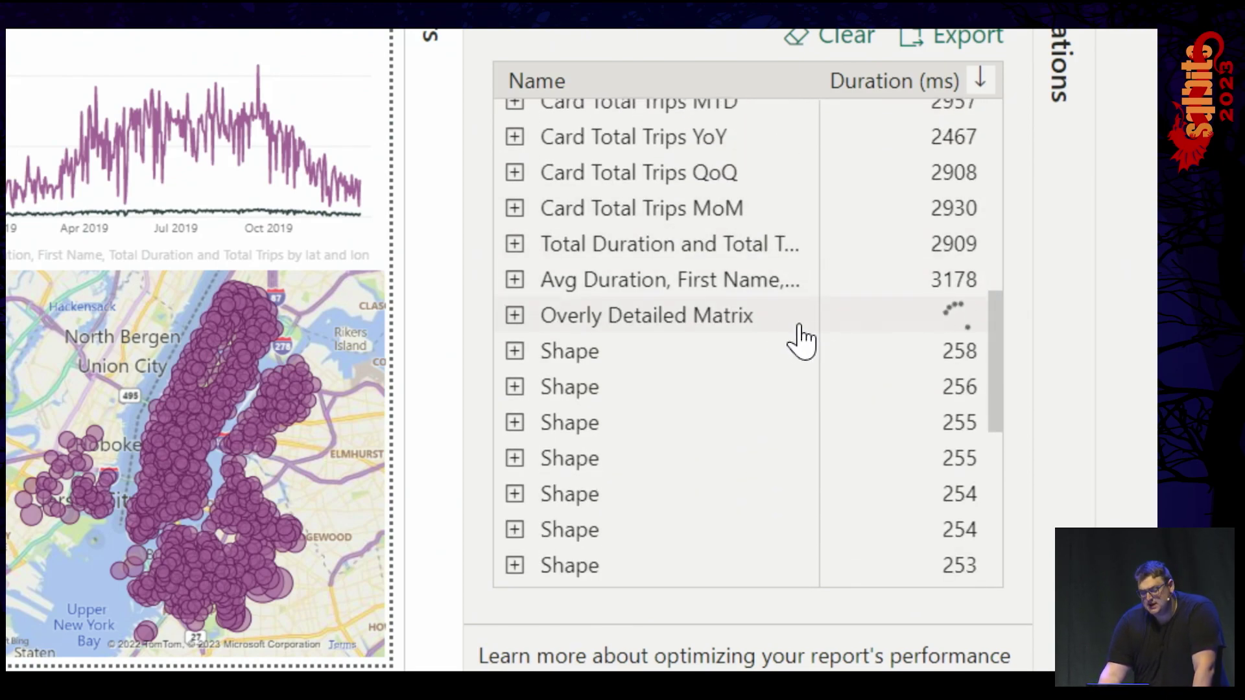
scroll(741, 352, down, 1)
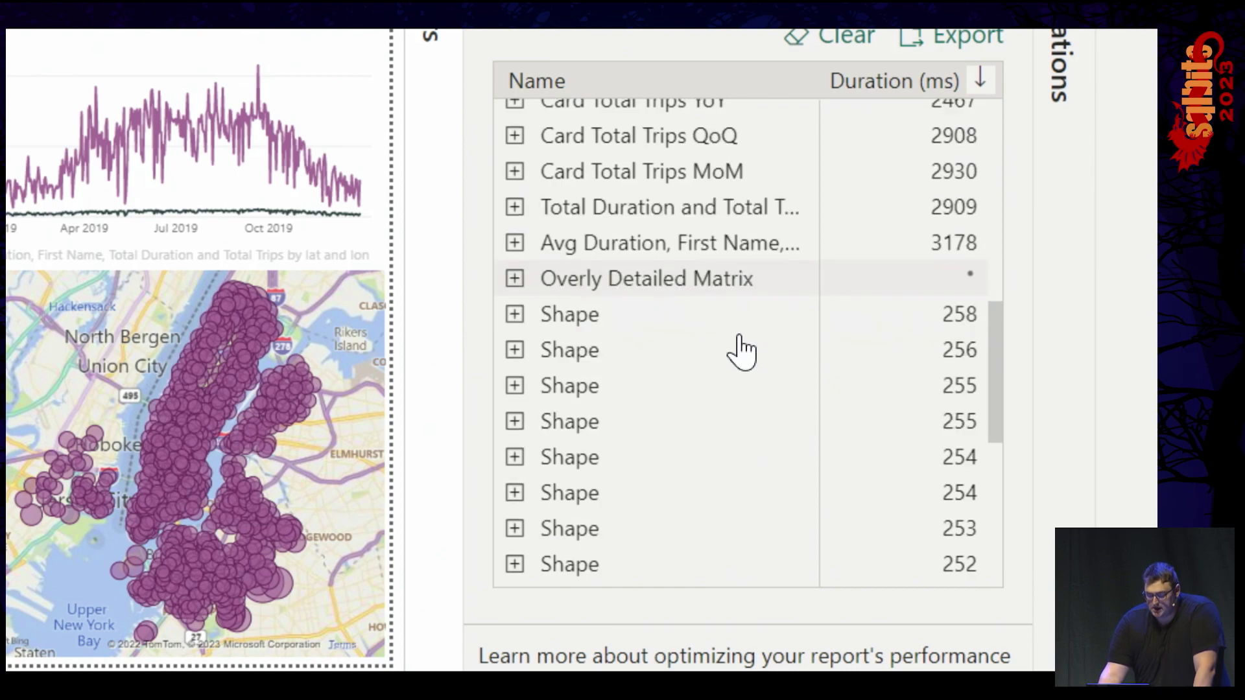
scroll(741, 353, down, 4)
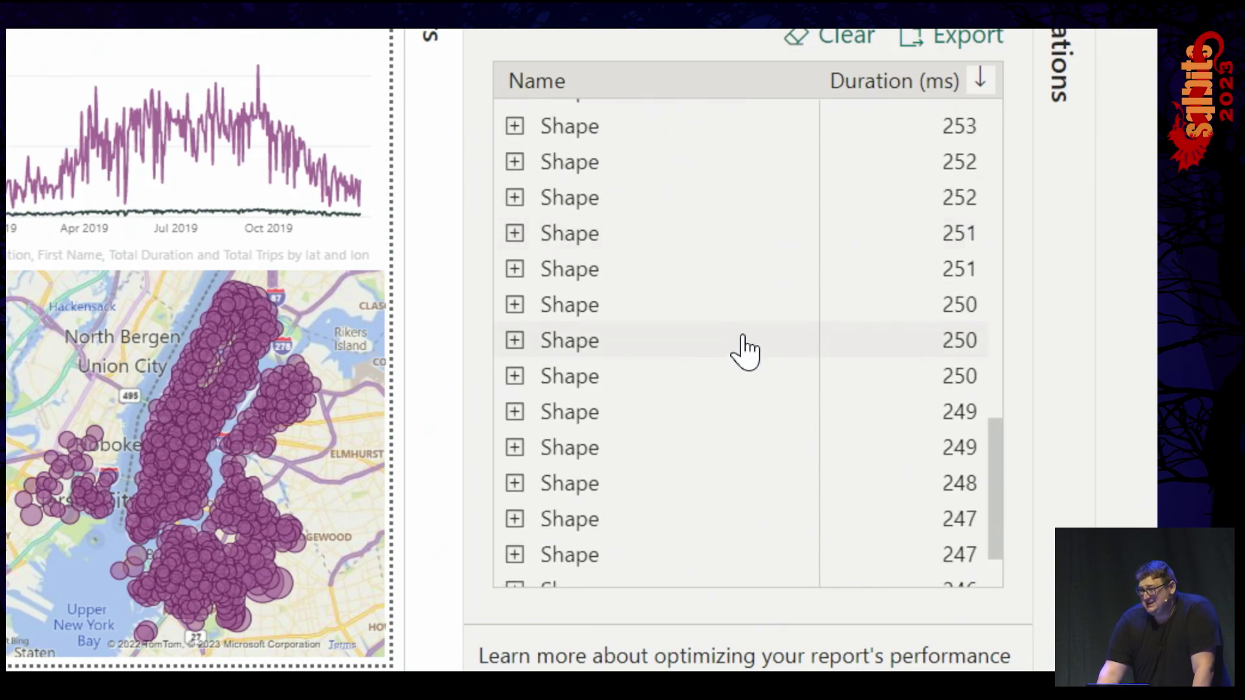
scroll(821, 259, up, 1)
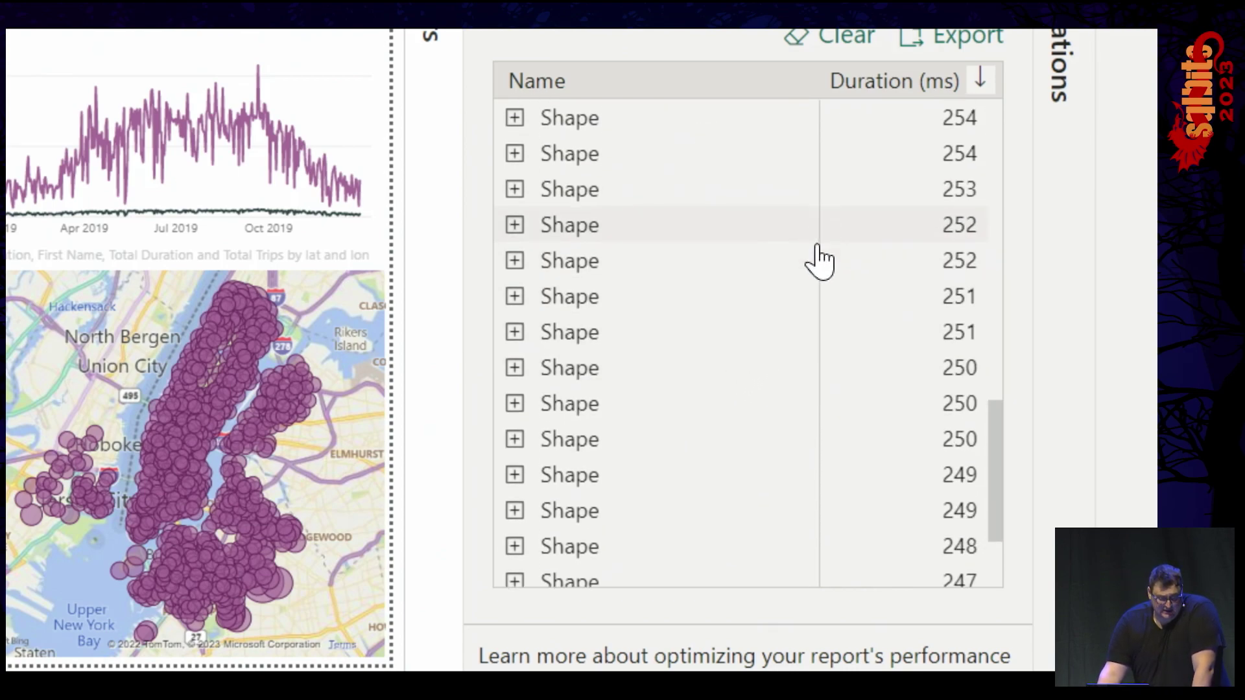
scroll(816, 263, up, 4)
scroll(812, 279, down, 2)
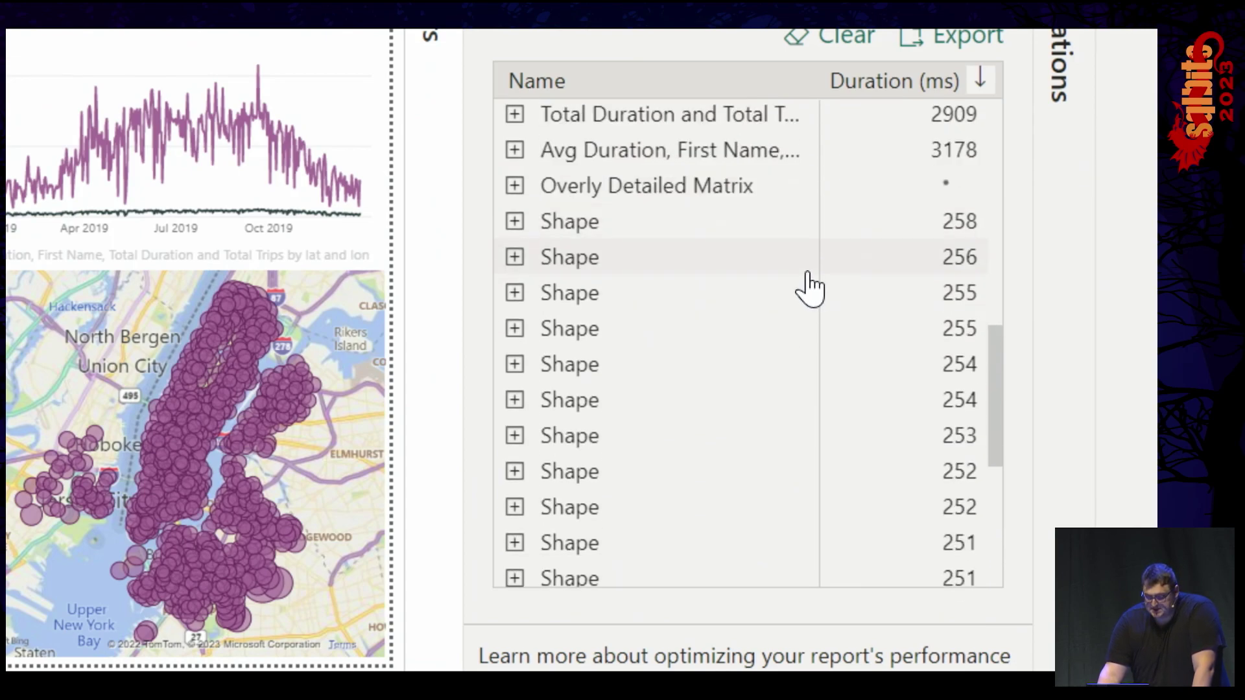
scroll(791, 305, down, 4)
scroll(675, 406, up, 1)
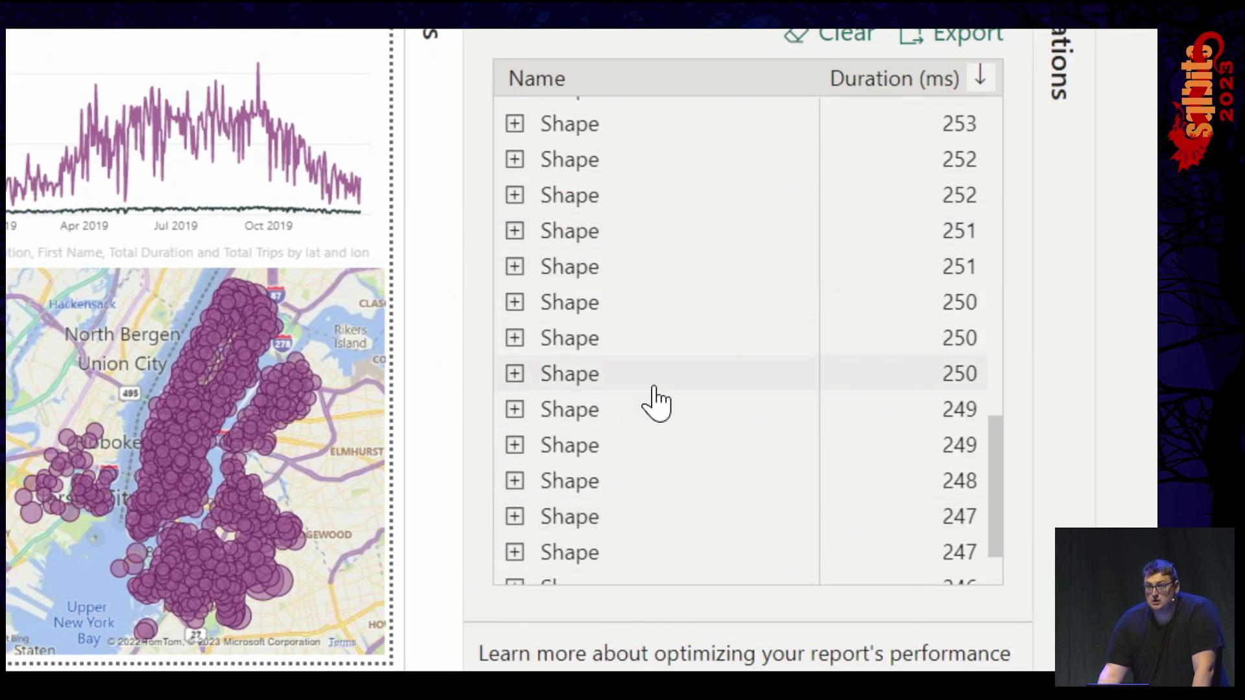
scroll(655, 403, up, 8)
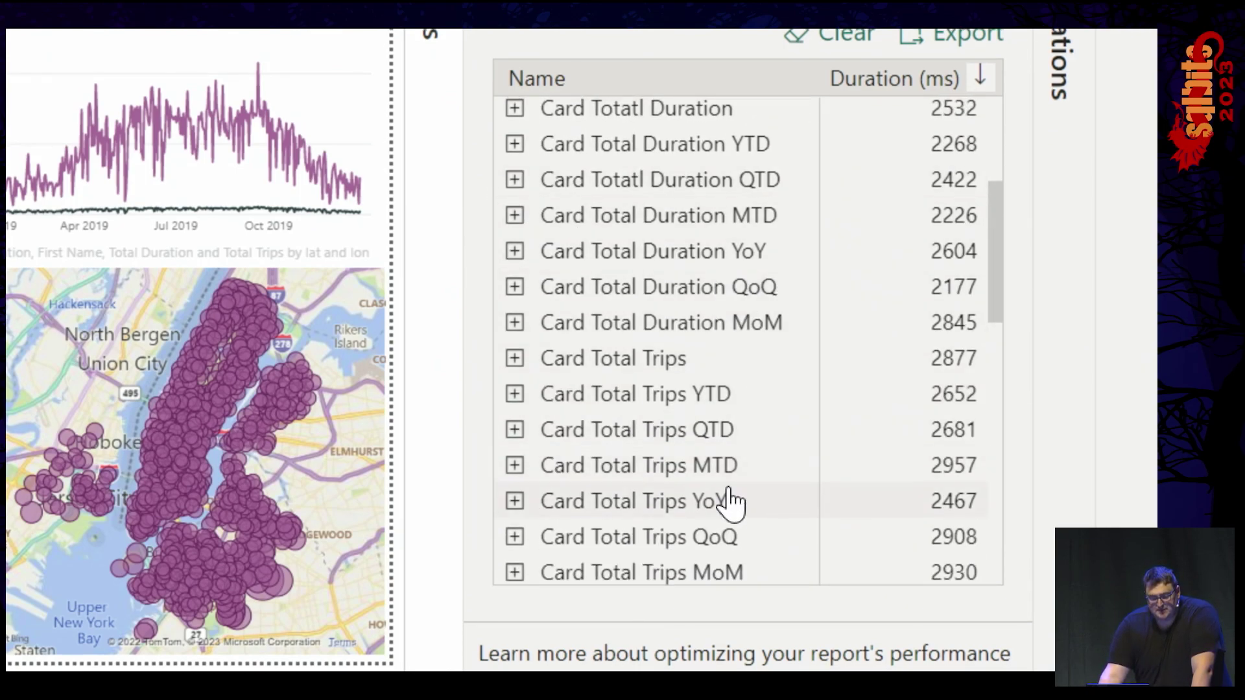
Step: Inspect the duration breakdown of the Card Total Trips visual and of one Shape in the recording
click(515, 358)
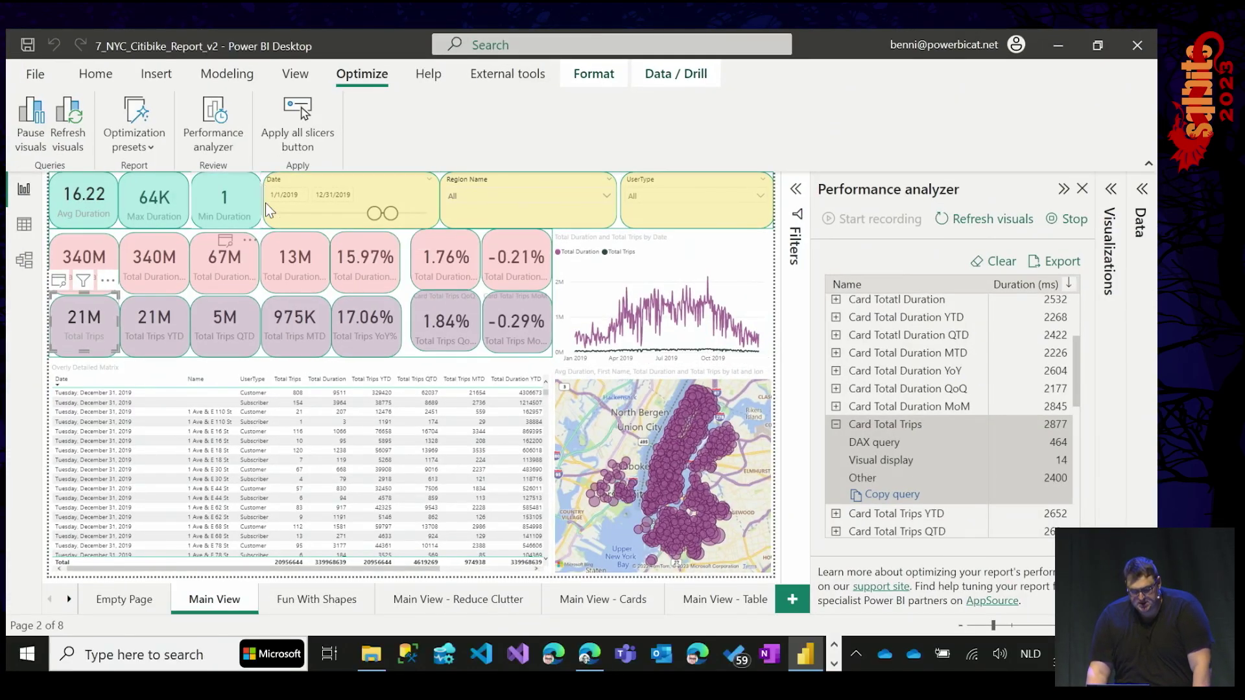
scroll(960, 389, down, 10)
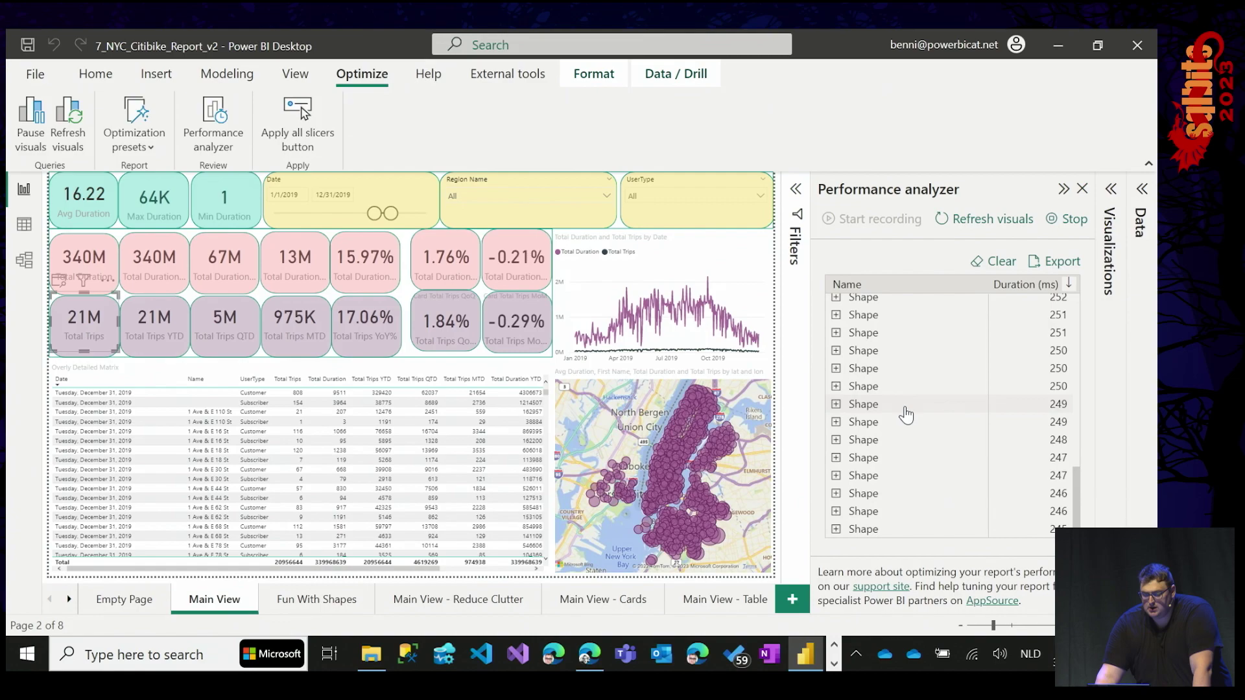
click(907, 414)
mouse_move(876, 444)
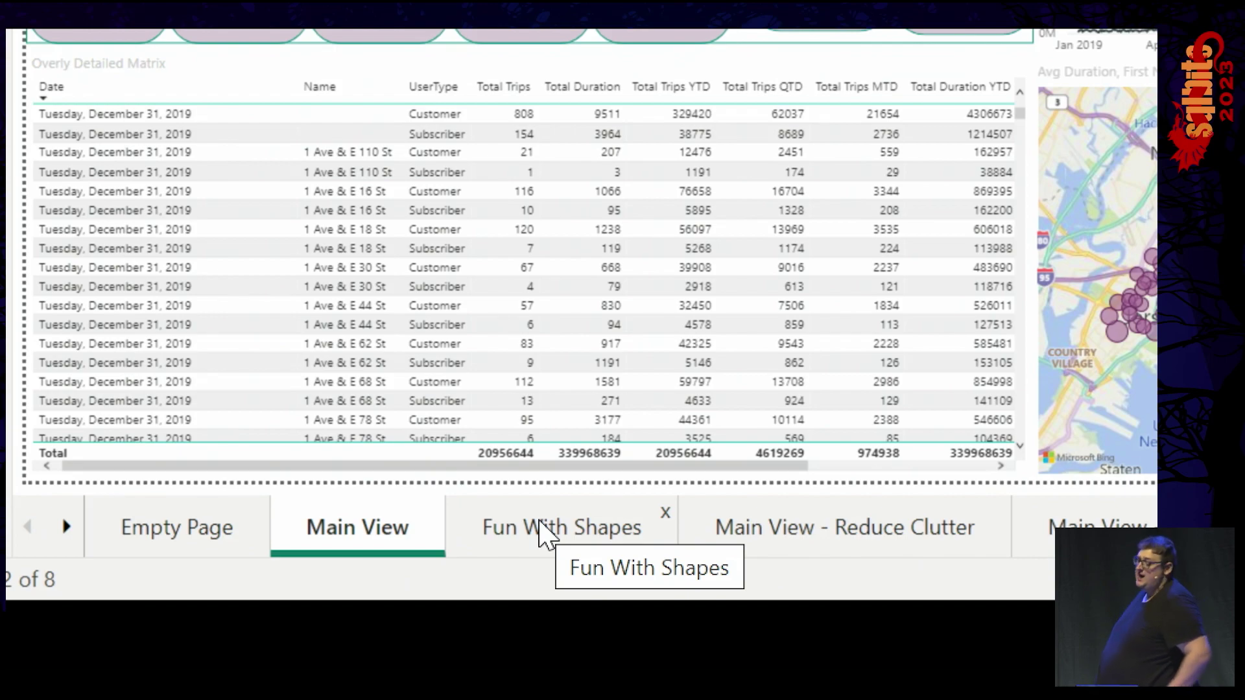
Step: View the Fun With Shapes page and inspect the Total Duration cards on the Main View - Reduce Clutter page
click(545, 529)
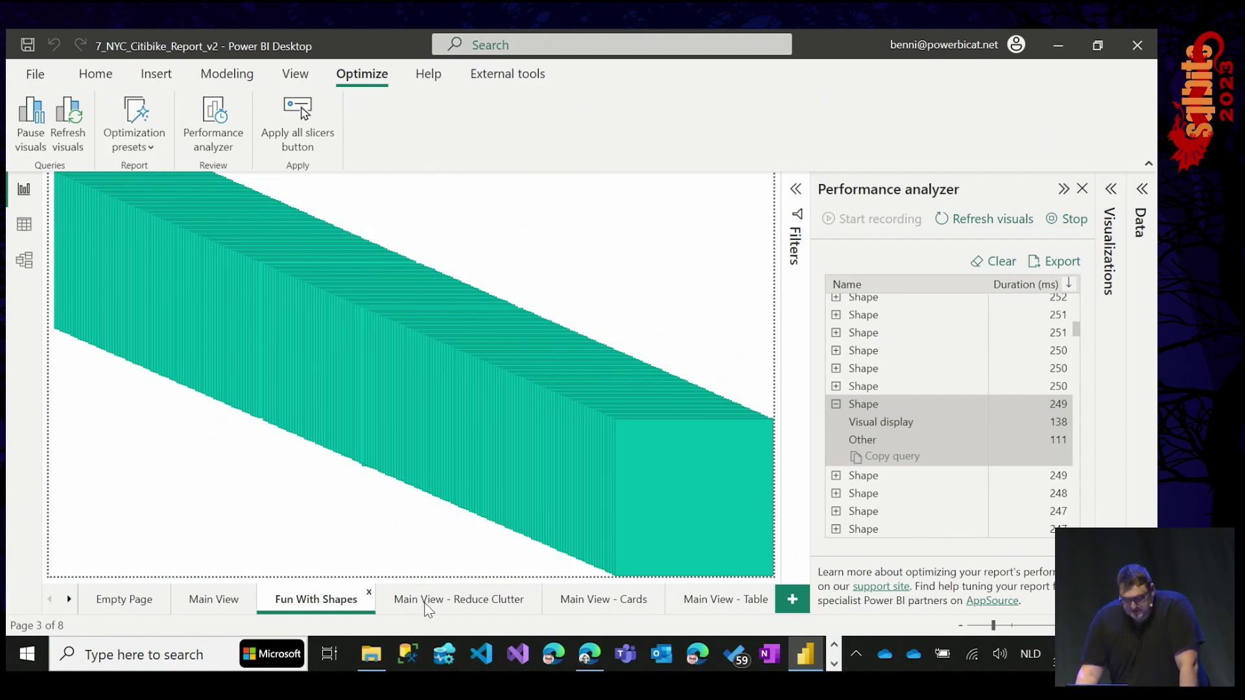
click(409, 595)
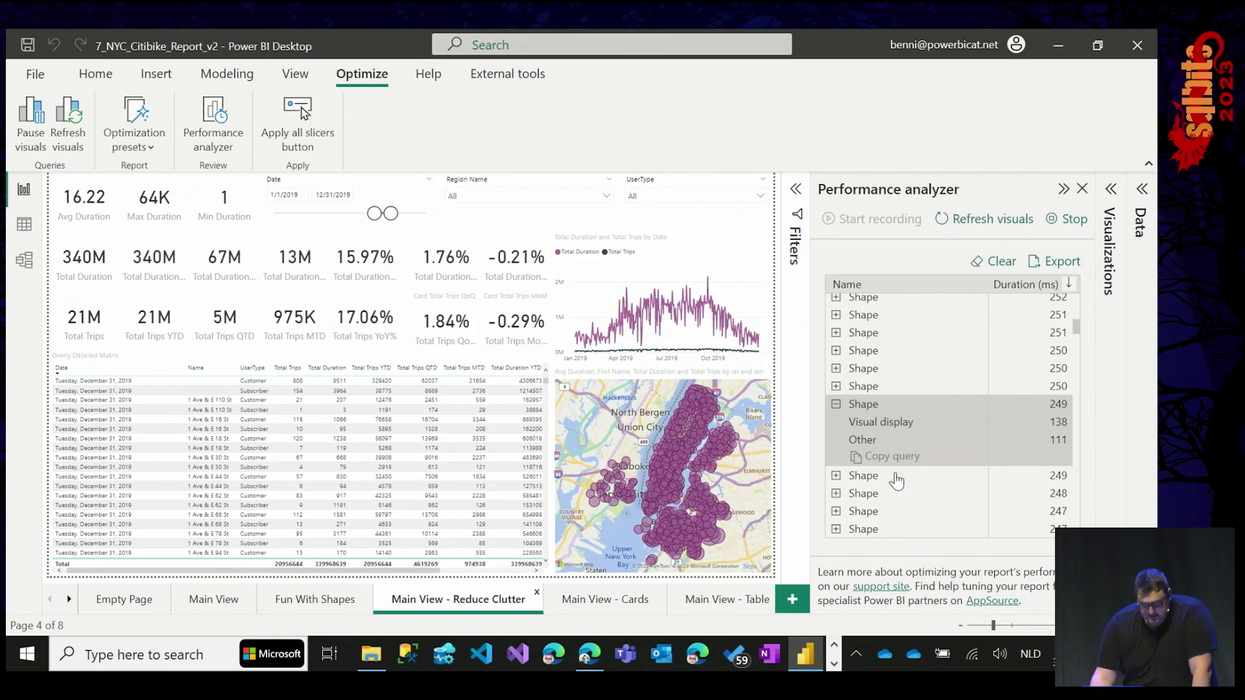
click(148, 272)
click(239, 264)
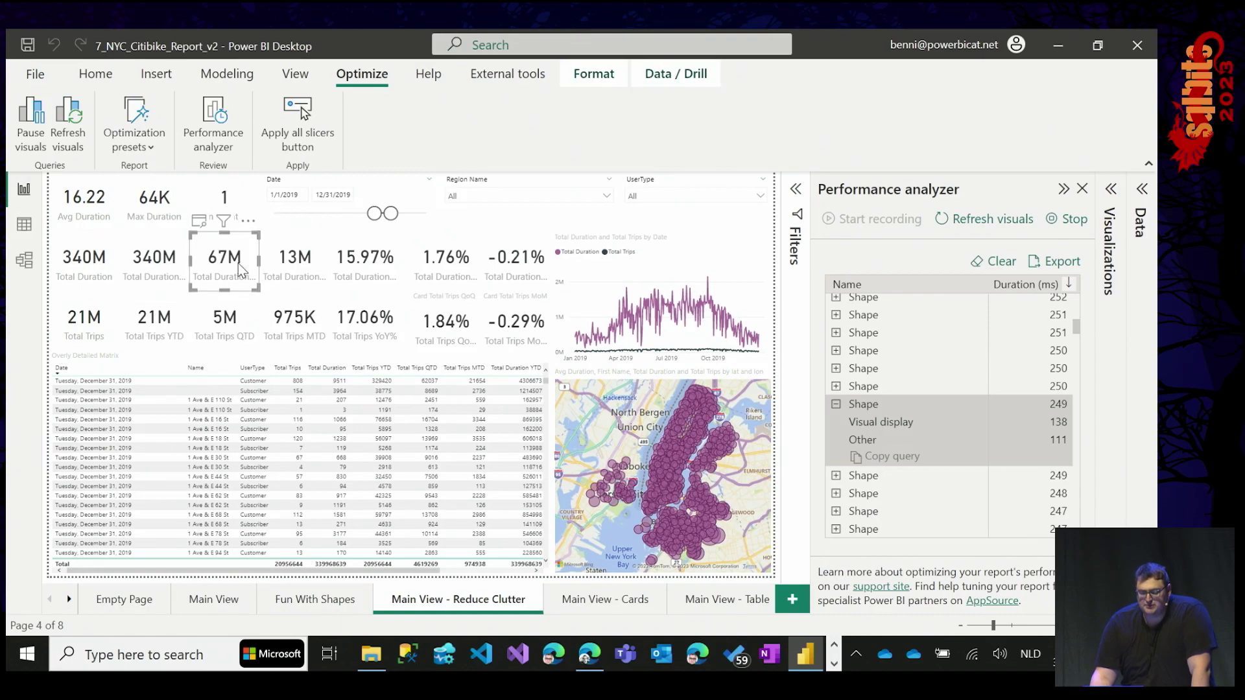
click(264, 286)
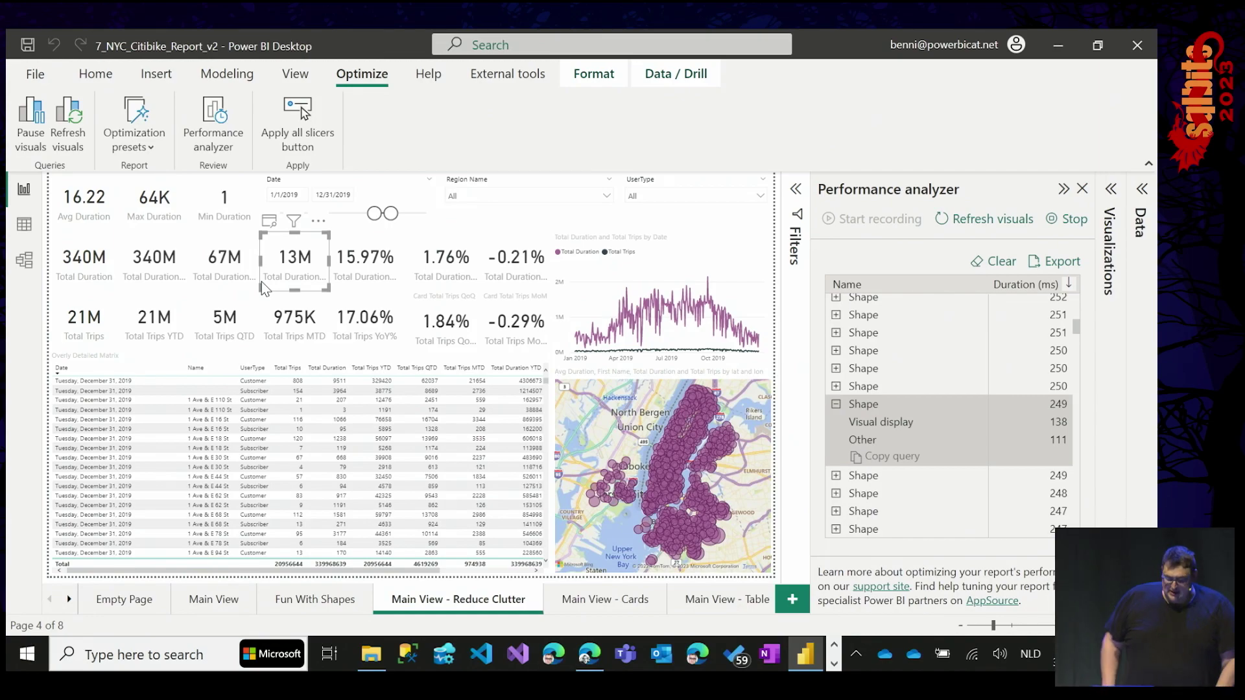
Step: View the Main View - Cards page and look through the rows of its Overly Detailed Matrix
click(604, 599)
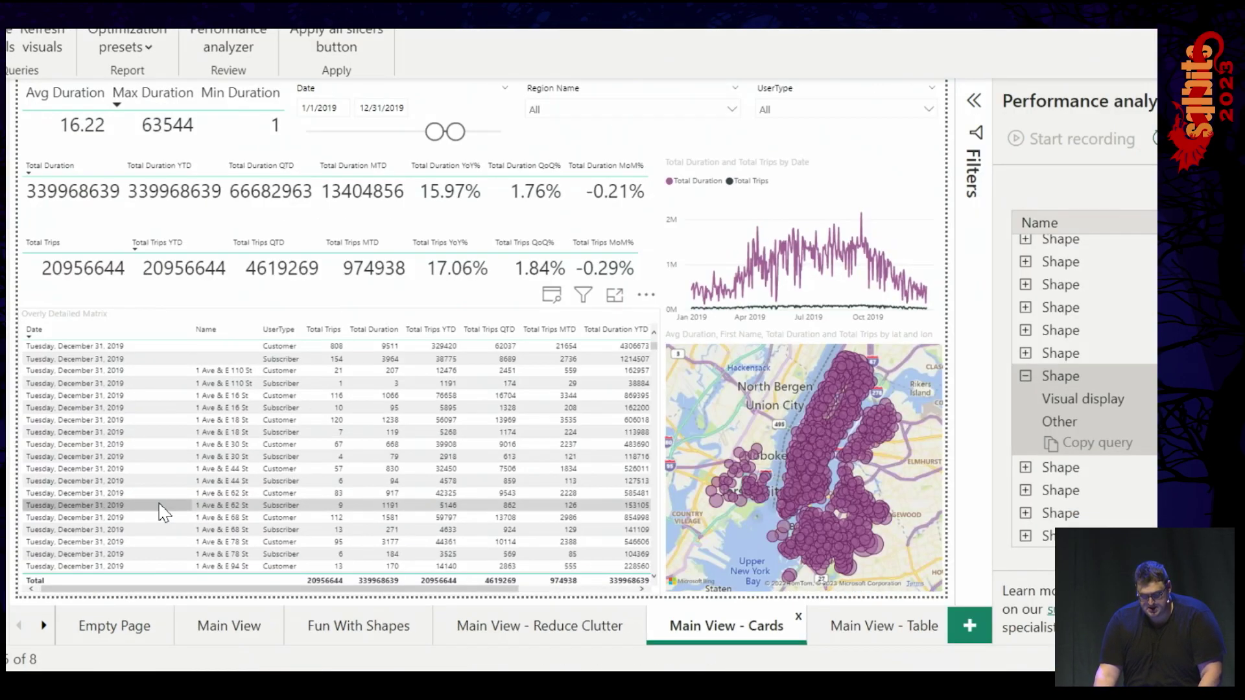
scroll(202, 353, down, 5)
scroll(256, 418, down, 6)
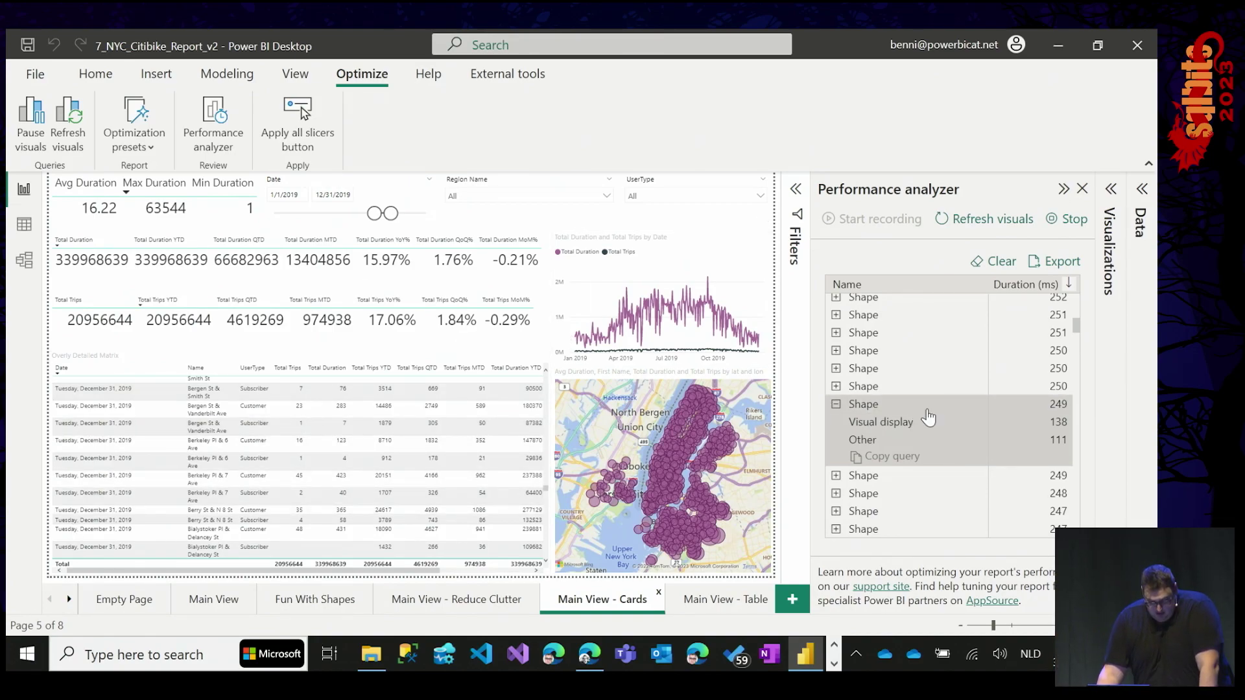
Step: View the Main View - Table page and the Main View - Map page of the report
click(685, 597)
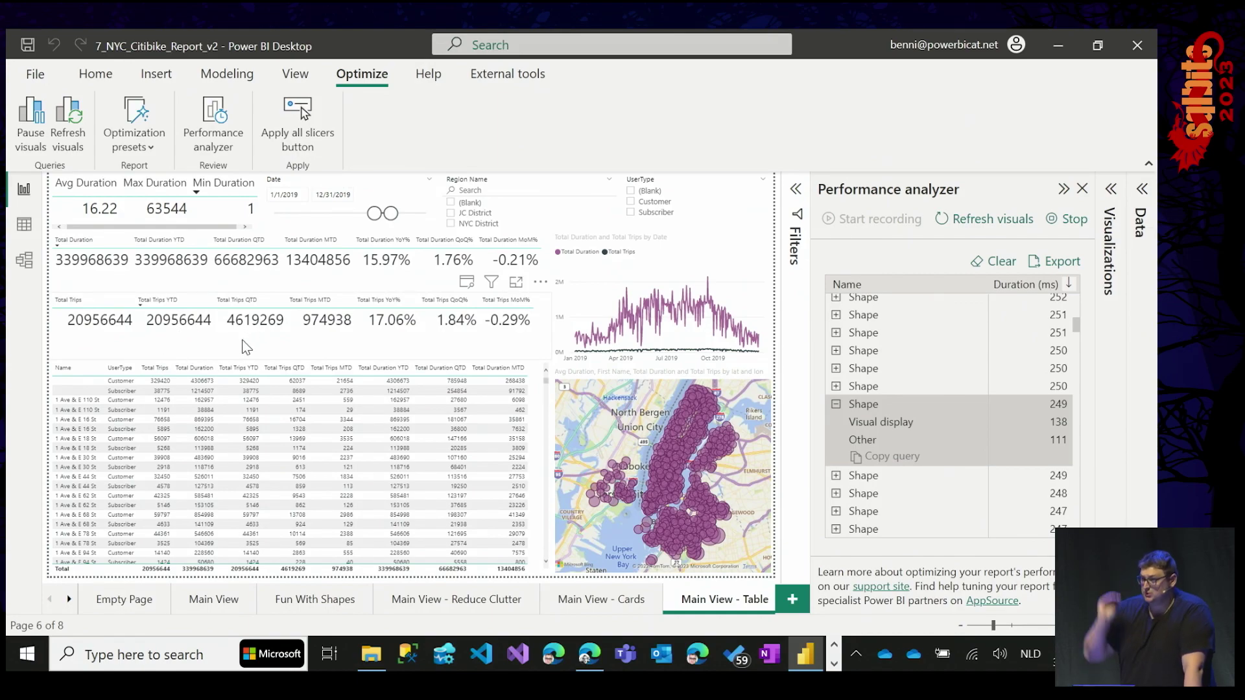
click(69, 600)
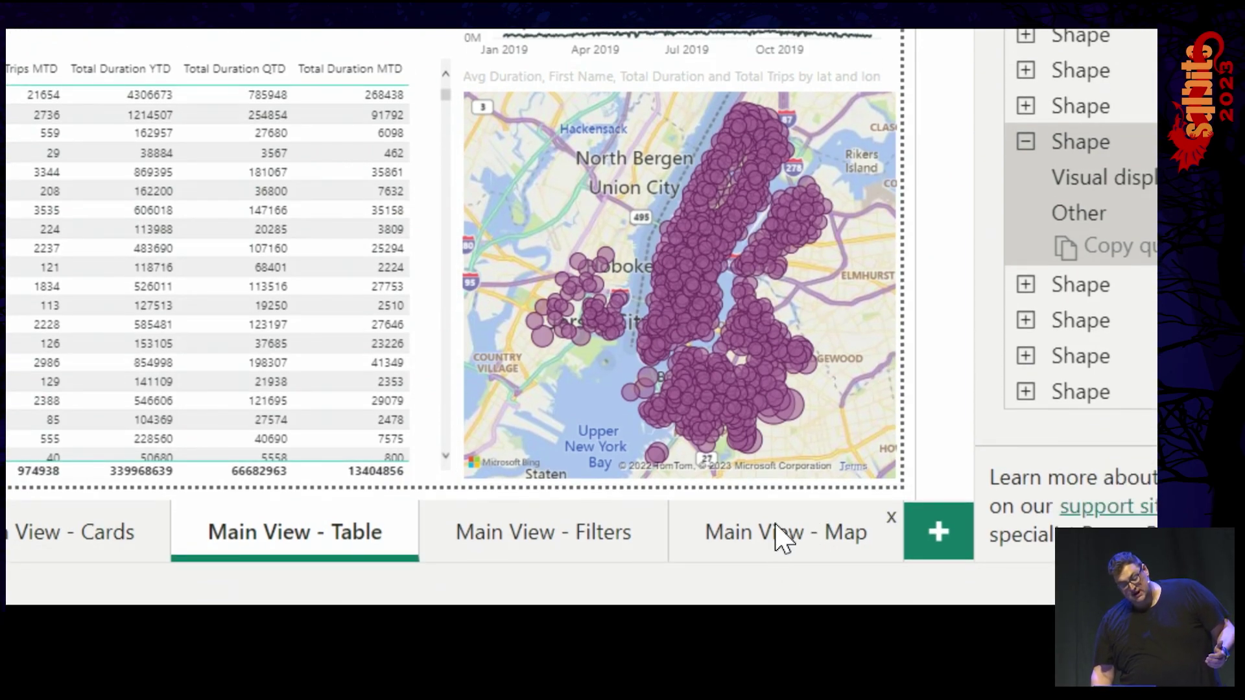
click(781, 642)
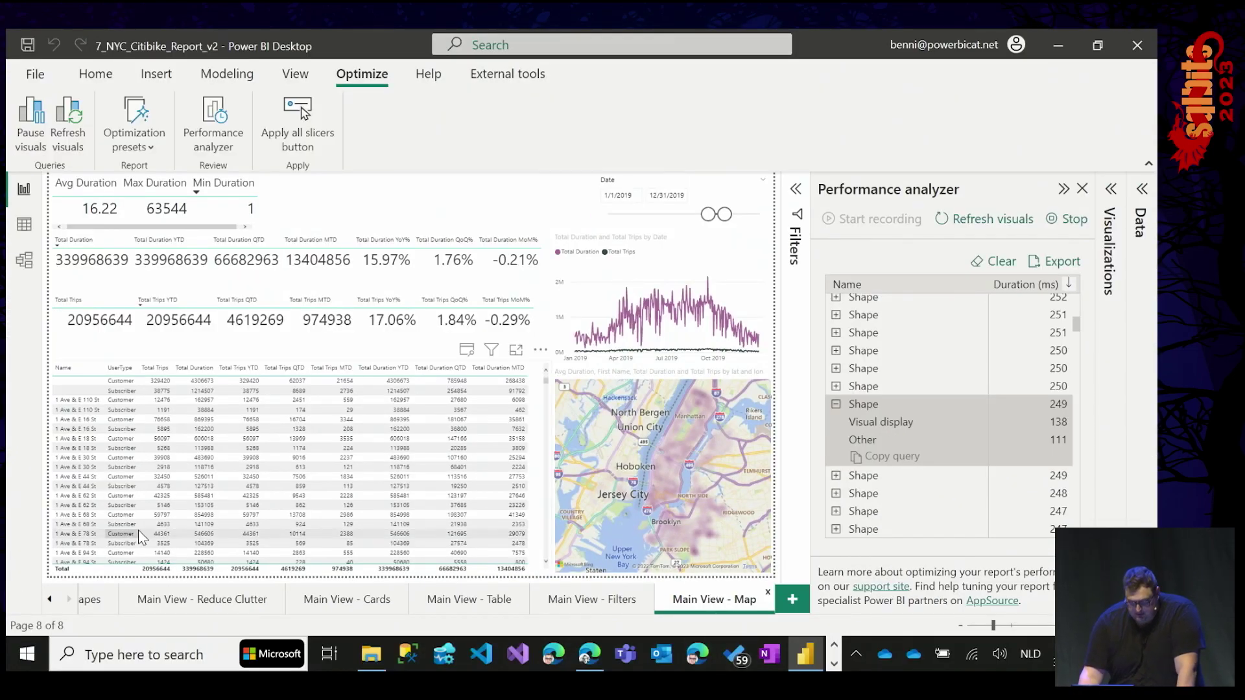
Step: Switch to the PowerPoint slide show and advance to the section slide "The Tips & Best Practices"
click(1138, 45)
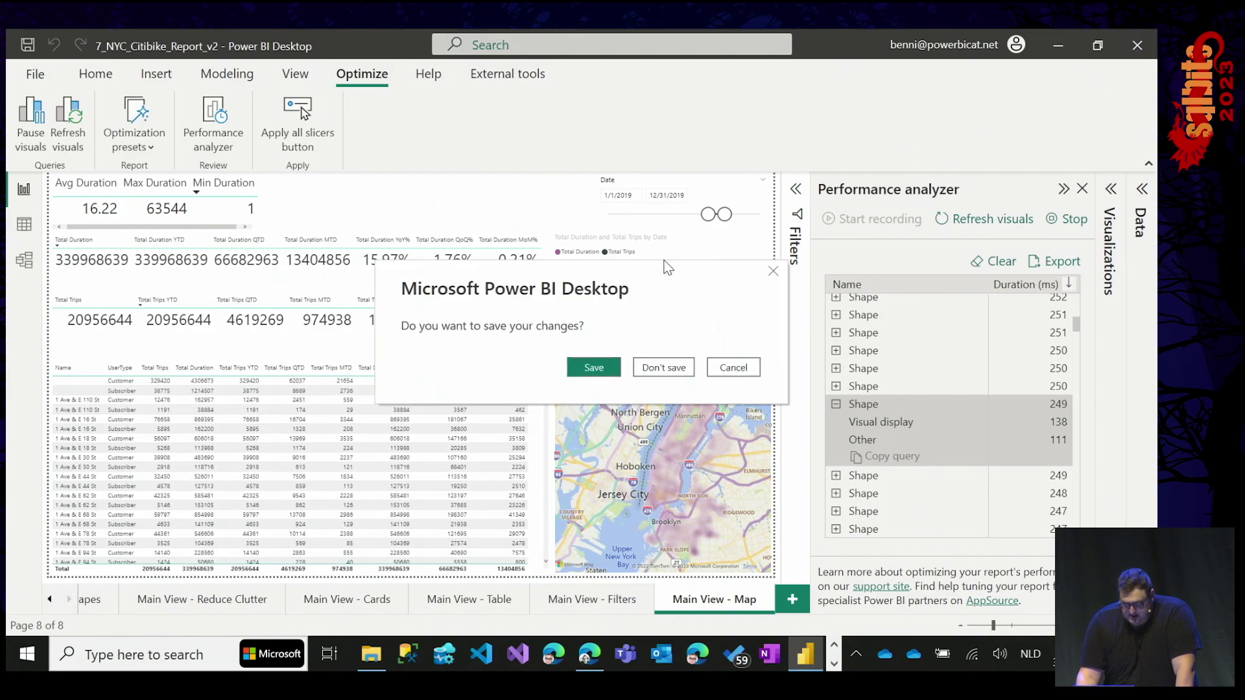
click(735, 368)
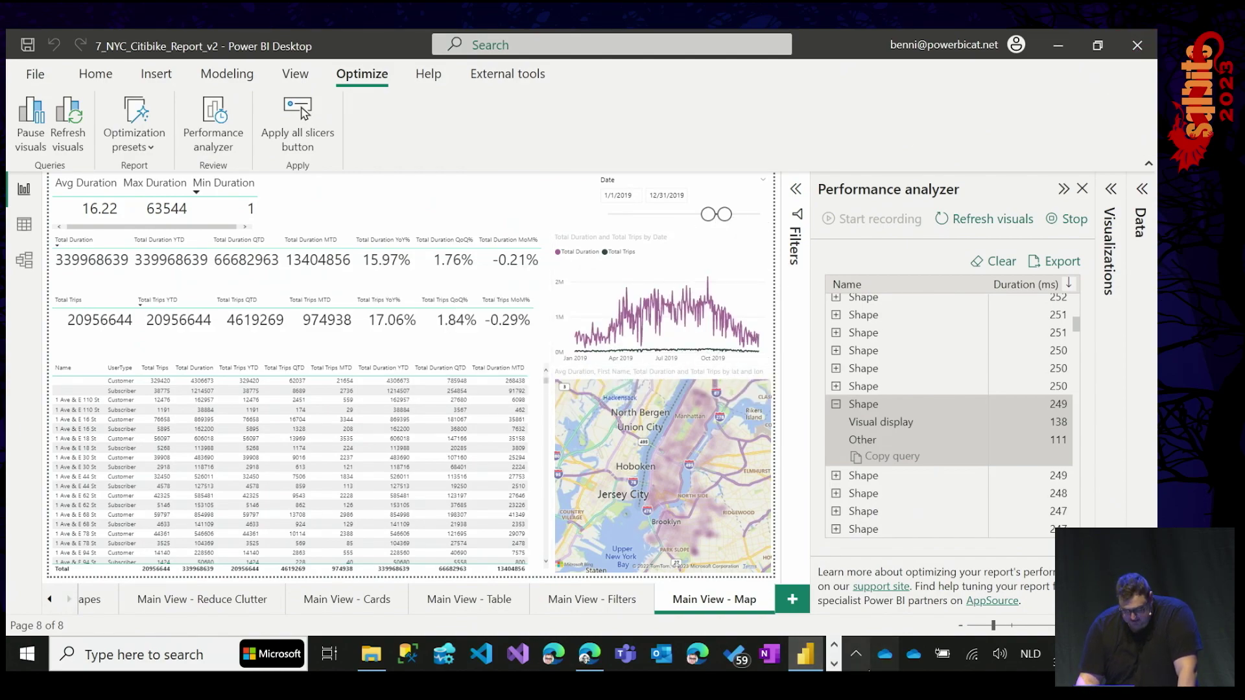
click(834, 663)
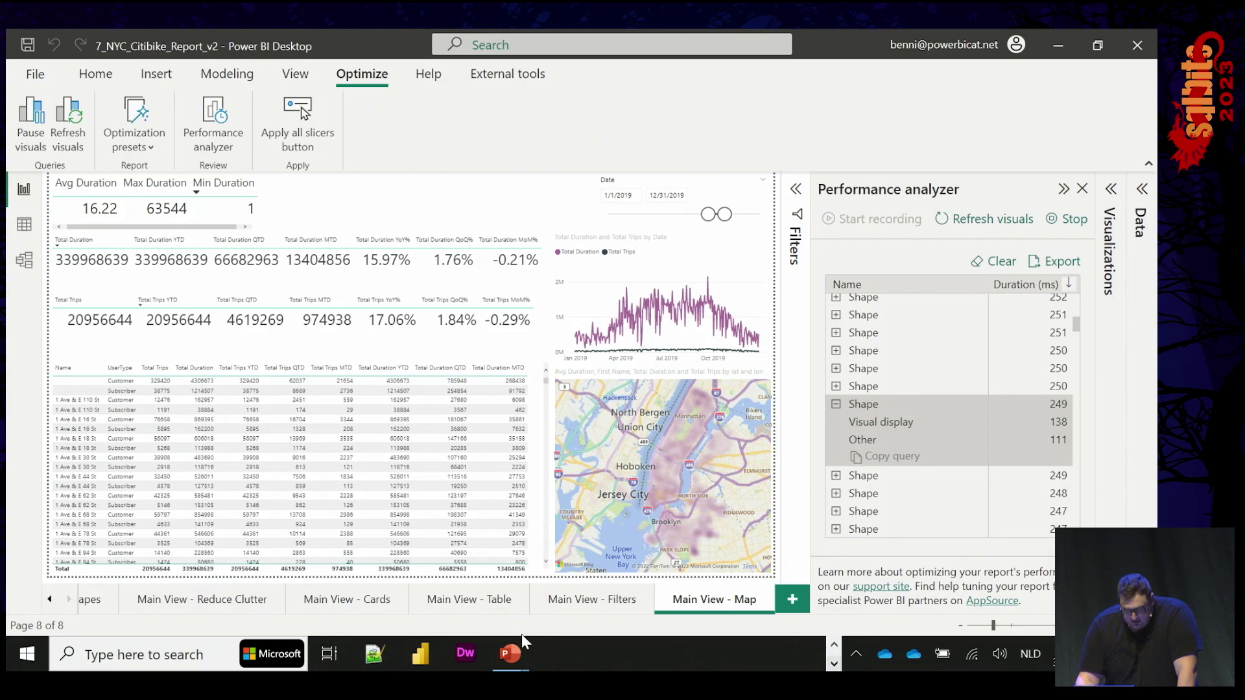
mouse_move(510, 653)
click(603, 571)
key(Right)
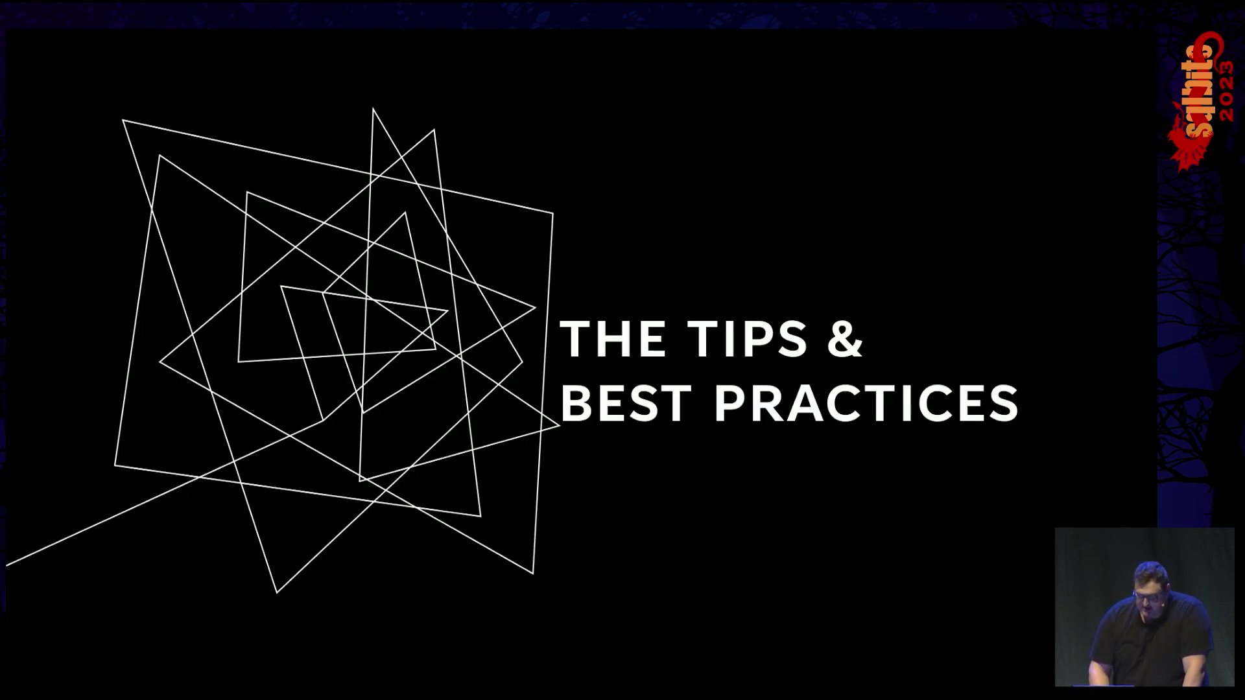